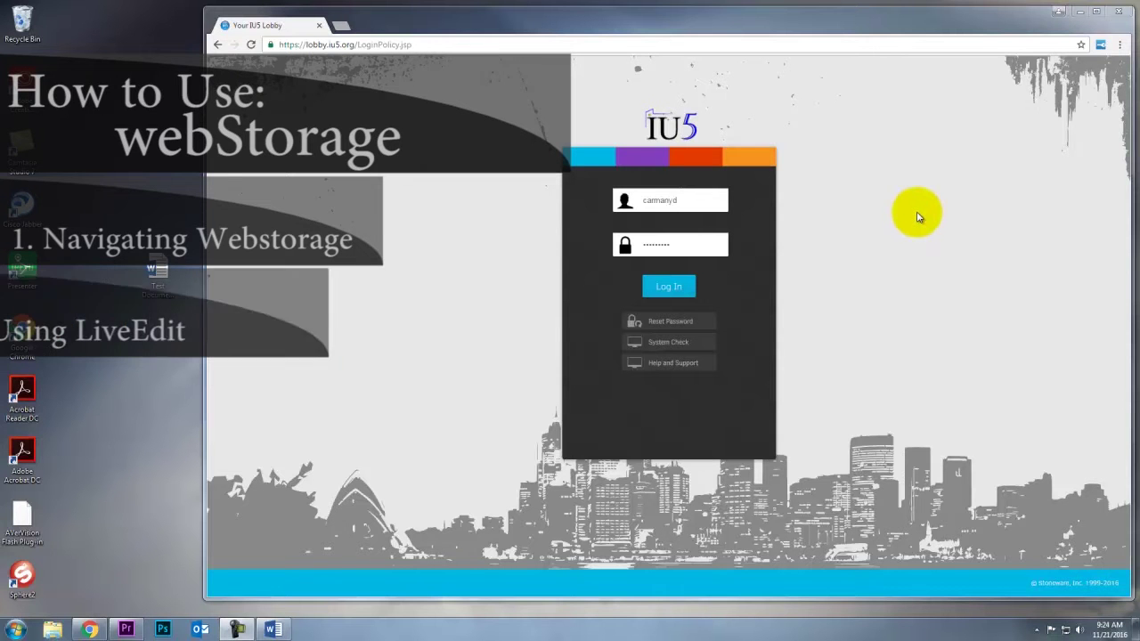
# - Log in to IU5 Lobby with the account username and password
pyautogui.click(668, 287)
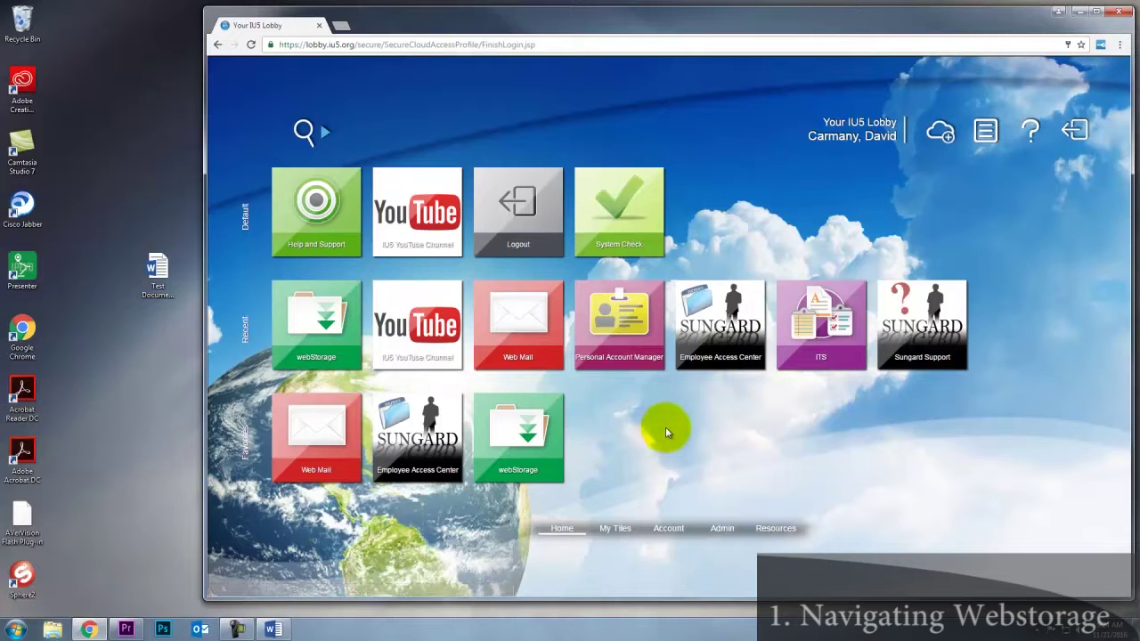
# - Search applications for 'web' and launch the webStorage tile
pyautogui.write('web')
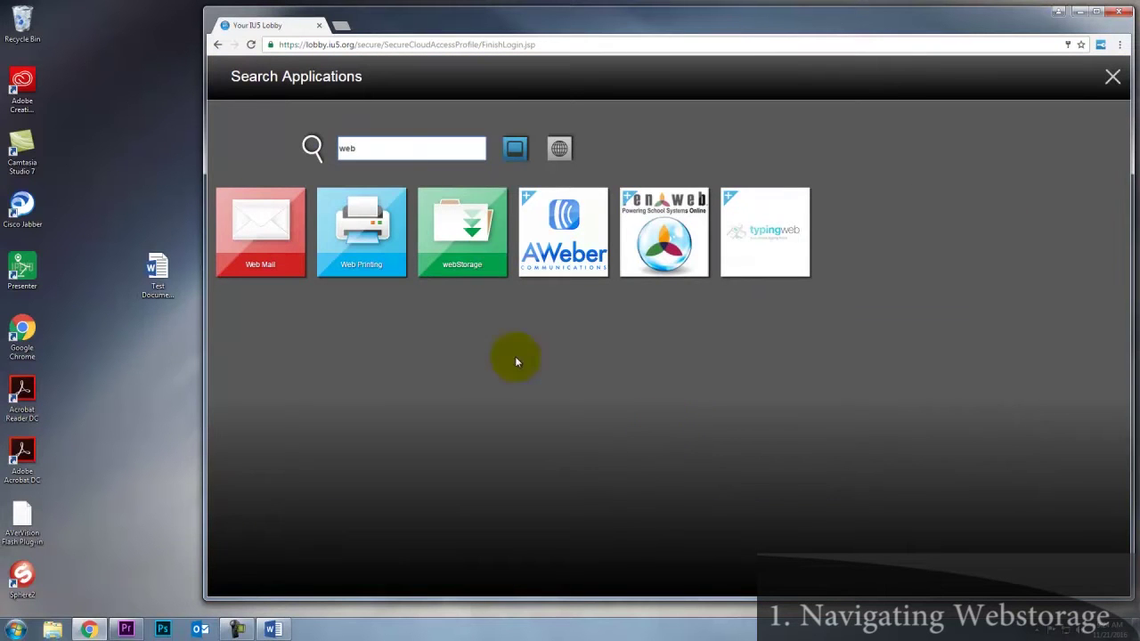
pyautogui.click(476, 234)
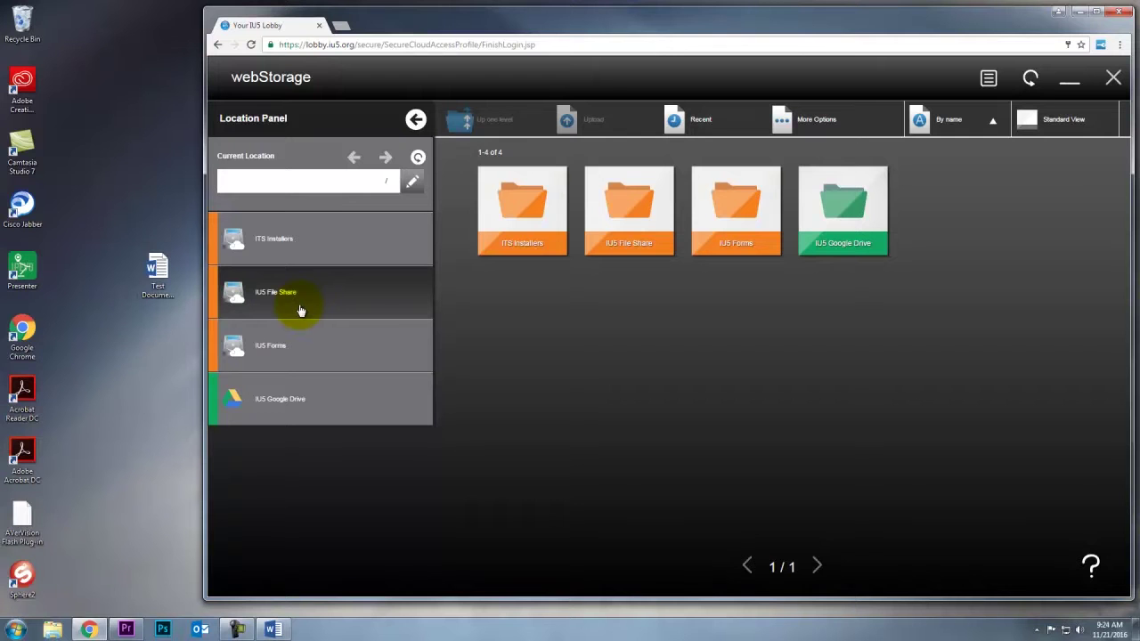
# - Browse IU5 File Share > ITS > Secured ITS > Staff into the personal folder holding Test Document.docx
pyautogui.click(255, 307)
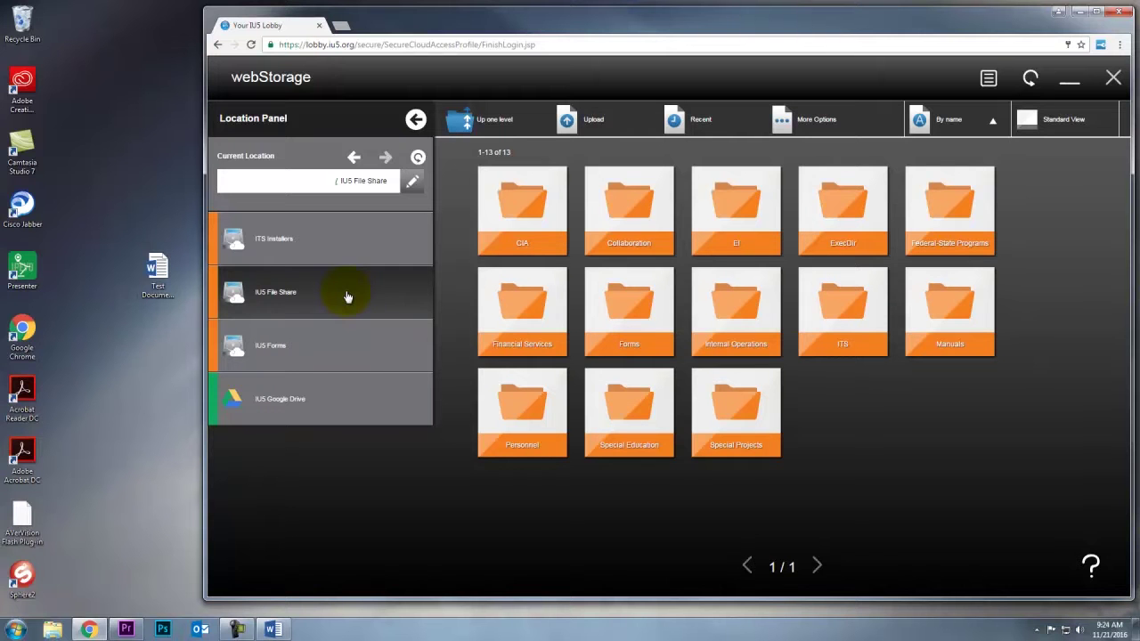
pyautogui.click(822, 310)
pyautogui.click(827, 407)
pyautogui.click(730, 312)
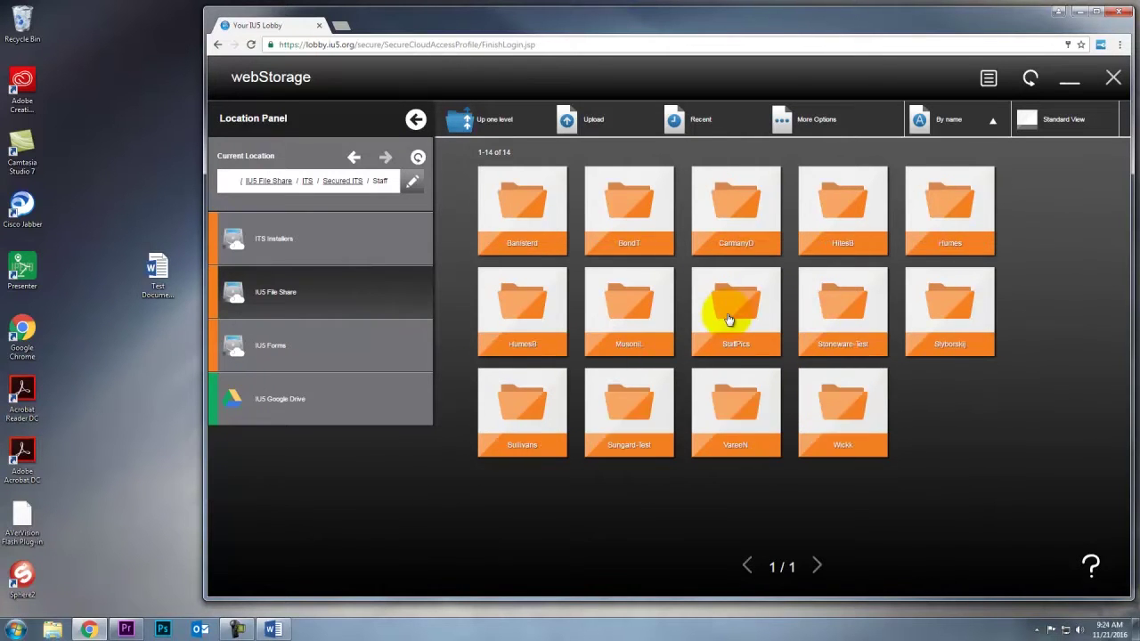
pyautogui.click(722, 223)
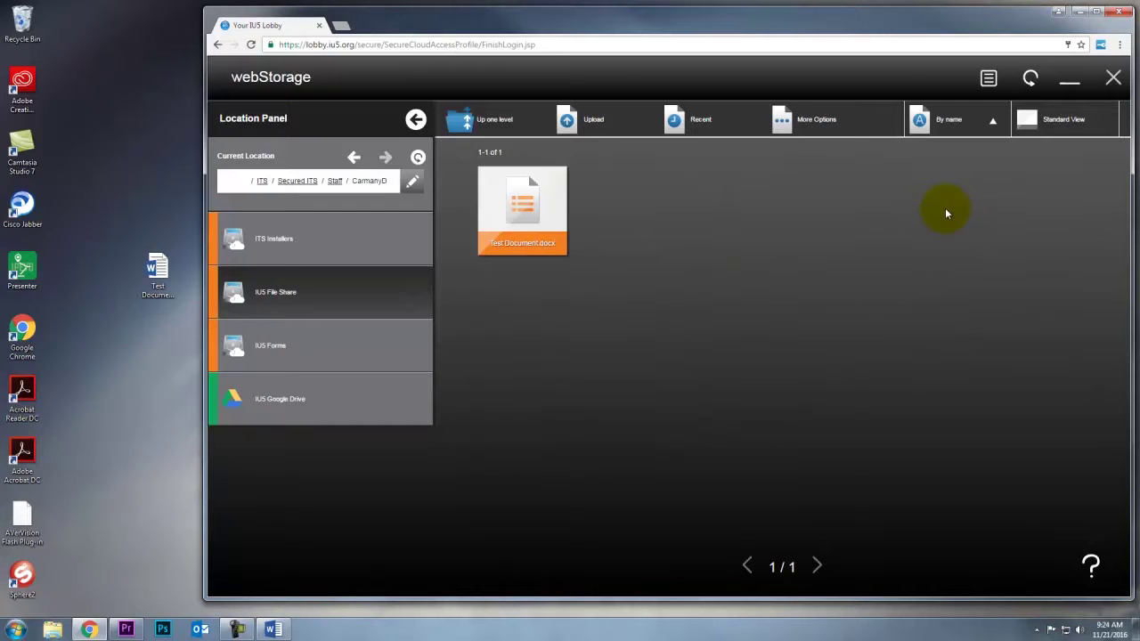
pyautogui.click(1047, 125)
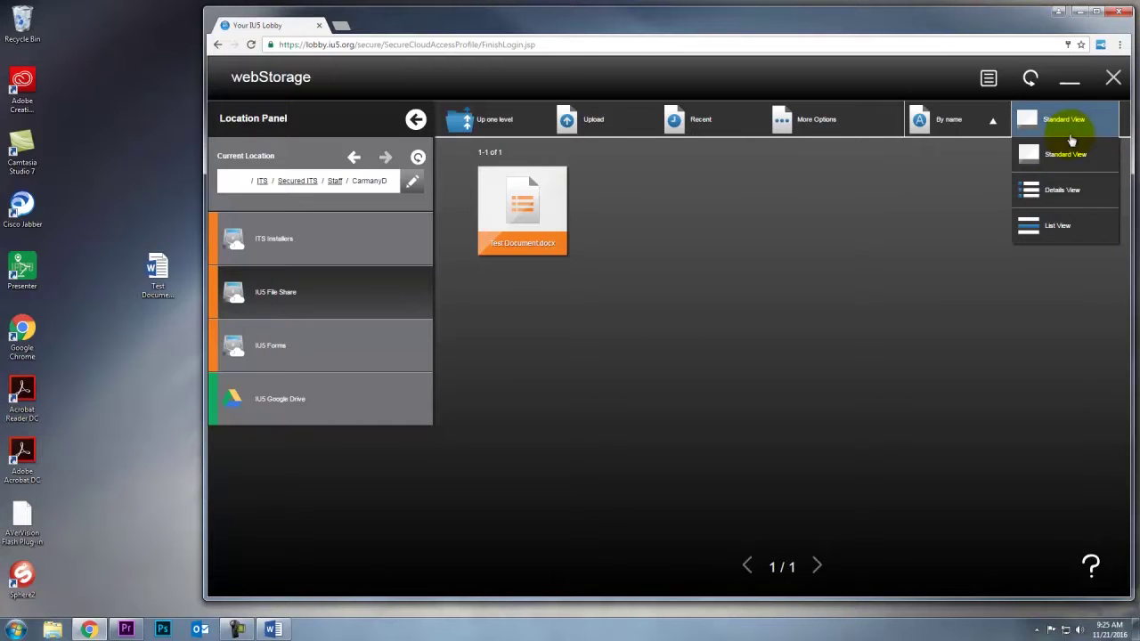
pyautogui.click(1078, 185)
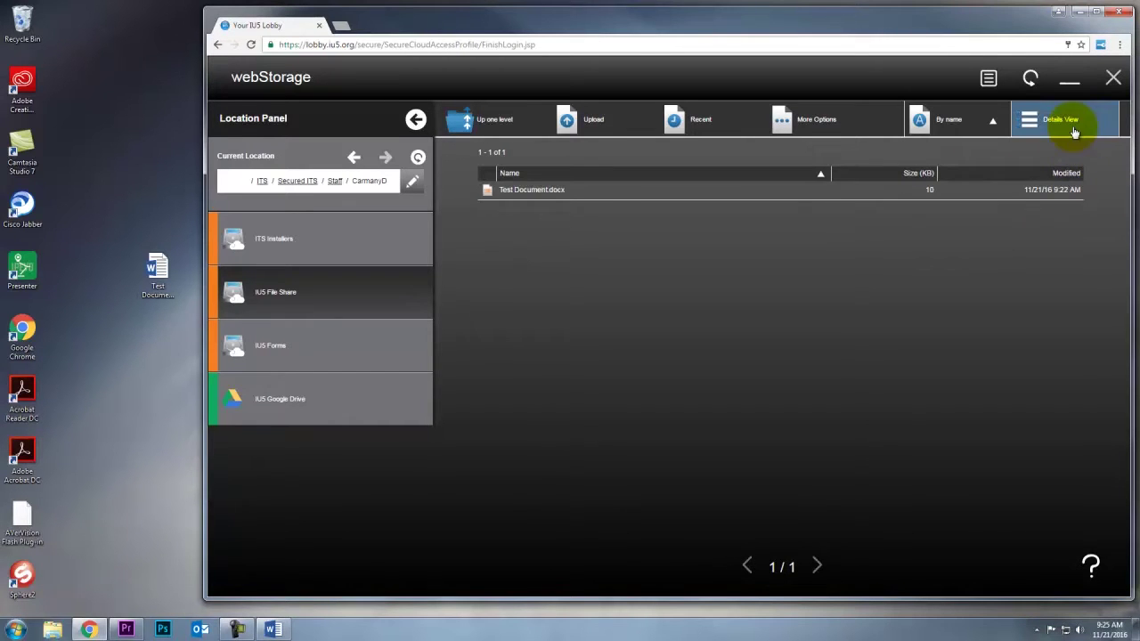
pyautogui.click(1043, 122)
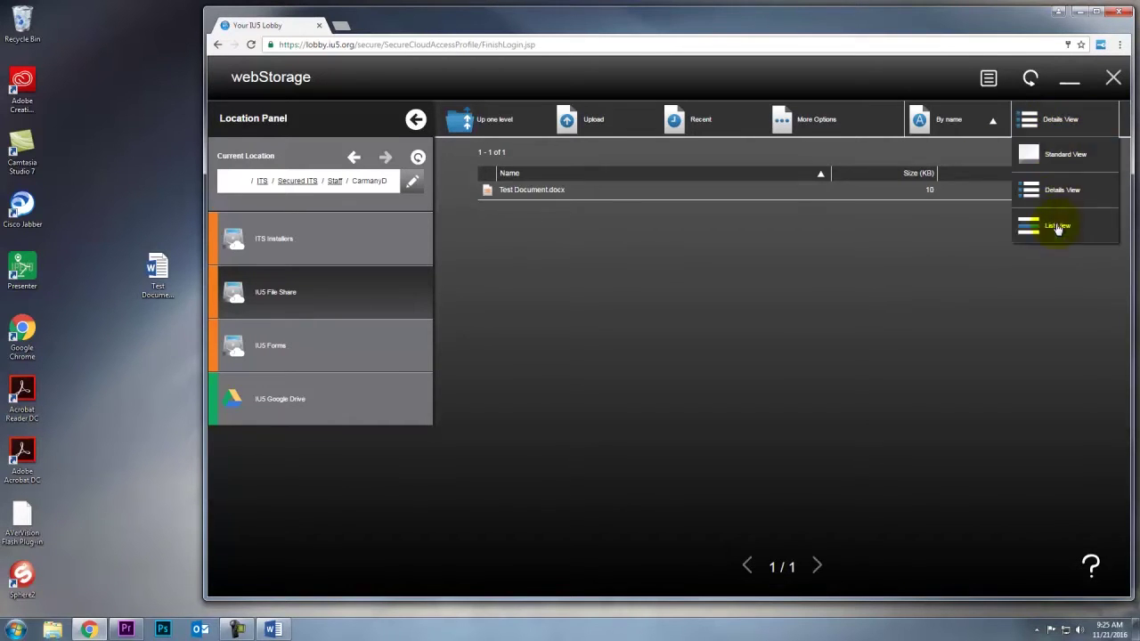
pyautogui.click(1052, 223)
pyautogui.click(1077, 124)
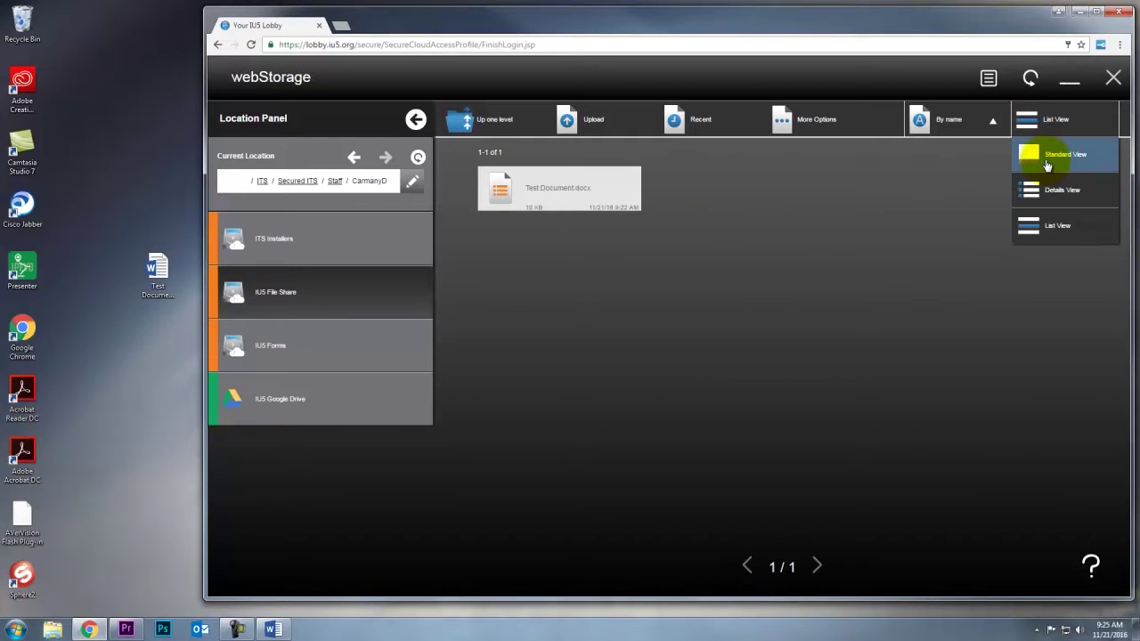
pyautogui.click(1047, 153)
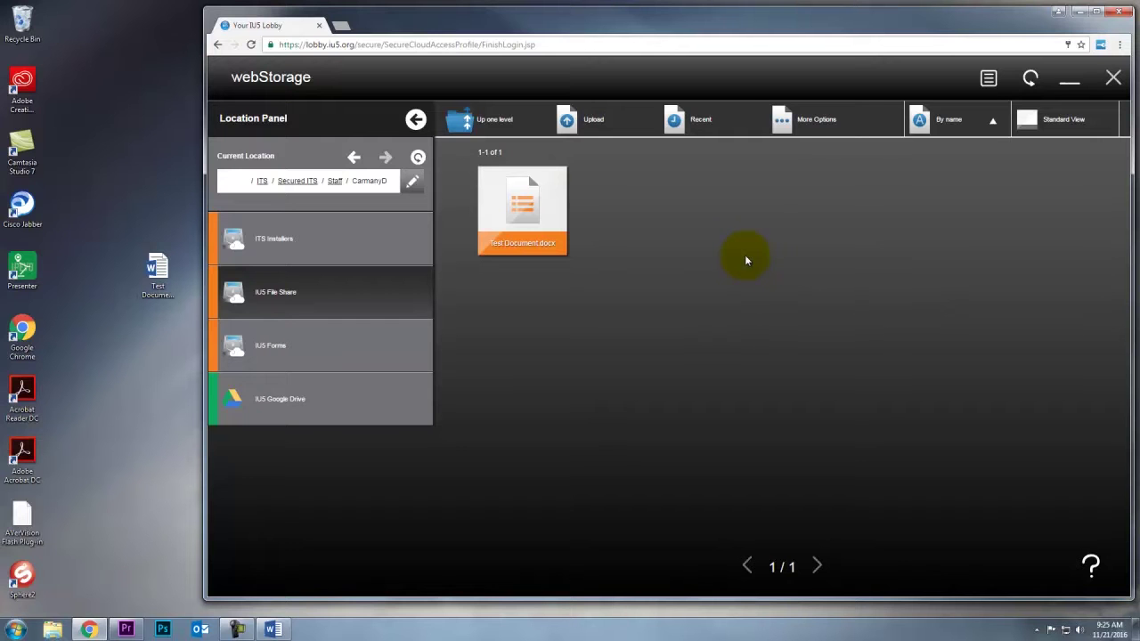
pyautogui.click(805, 114)
pyautogui.moveTo(819, 191)
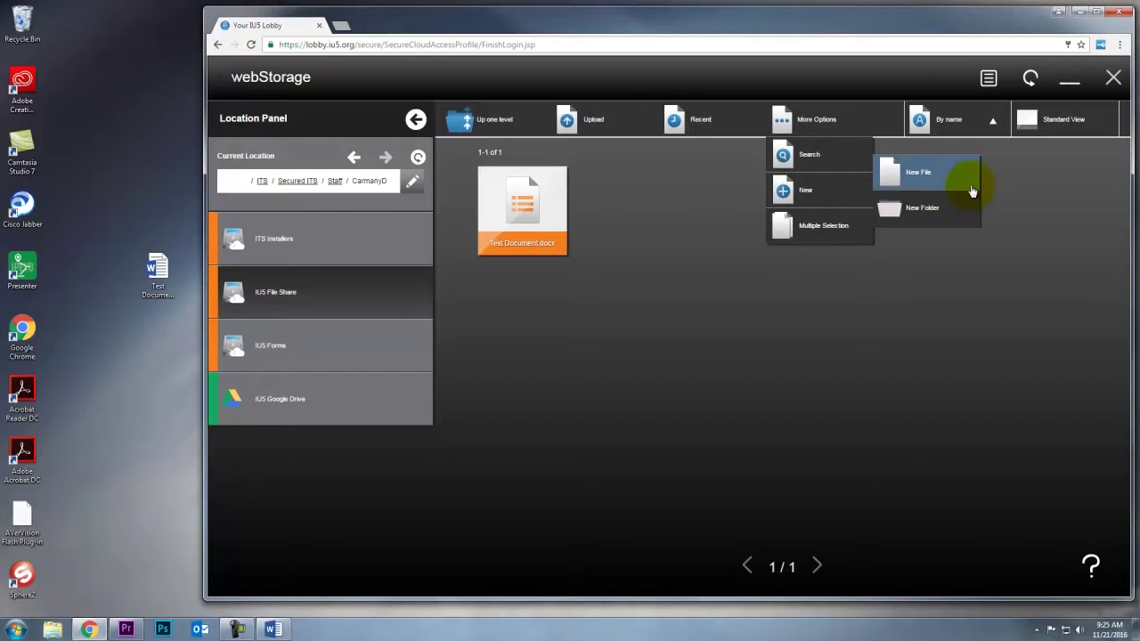
pyautogui.click(908, 174)
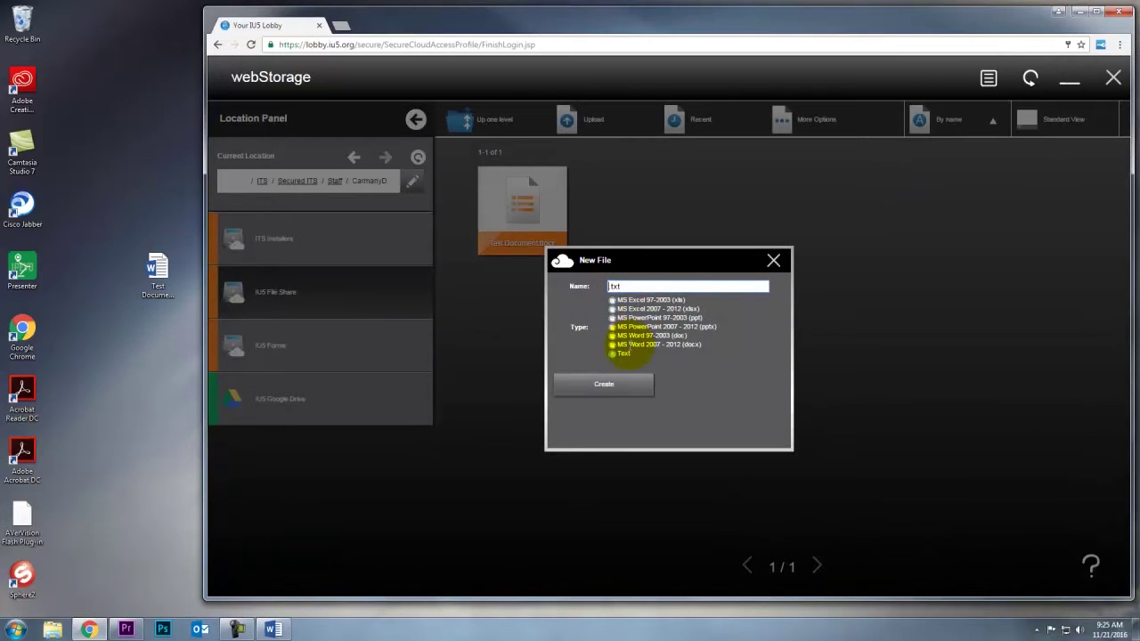
pyautogui.click(773, 262)
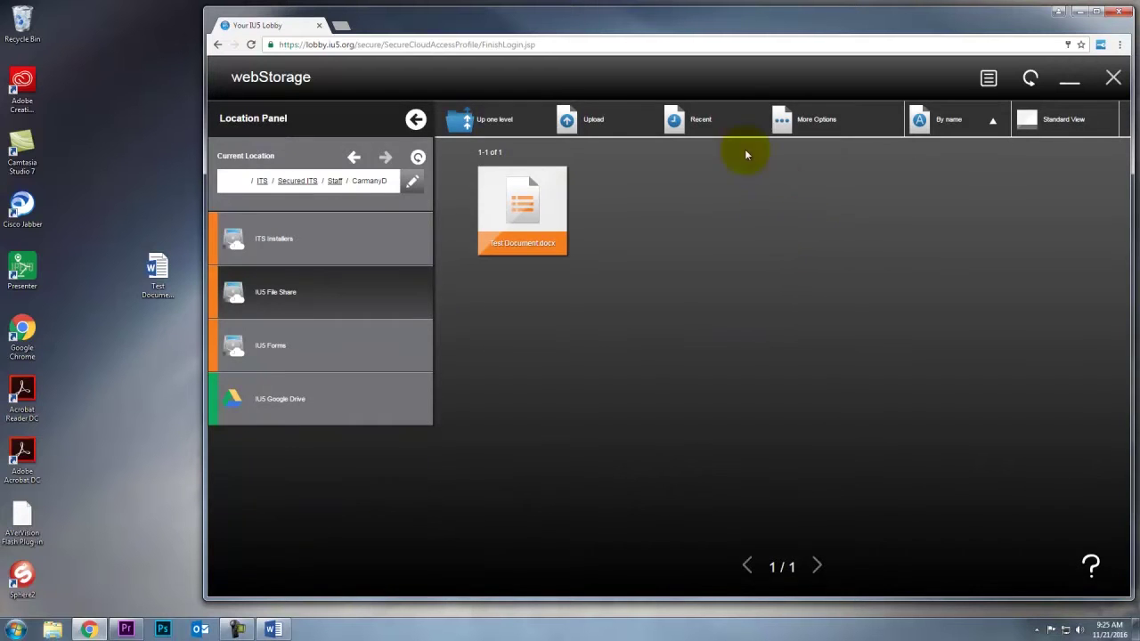
pyautogui.click(621, 124)
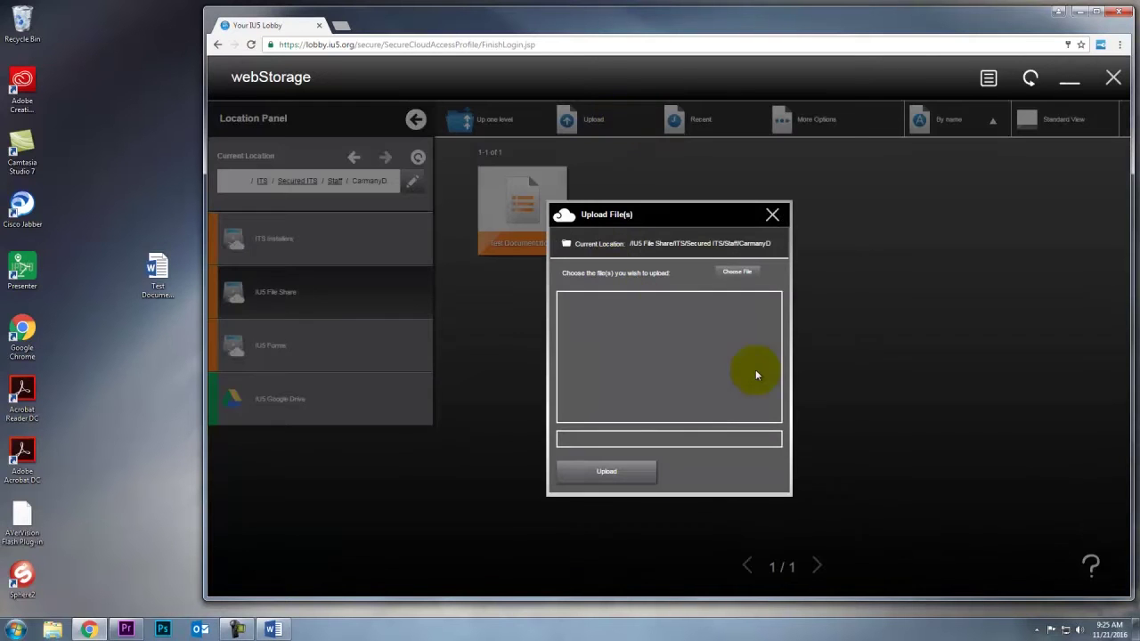
pyautogui.click(738, 273)
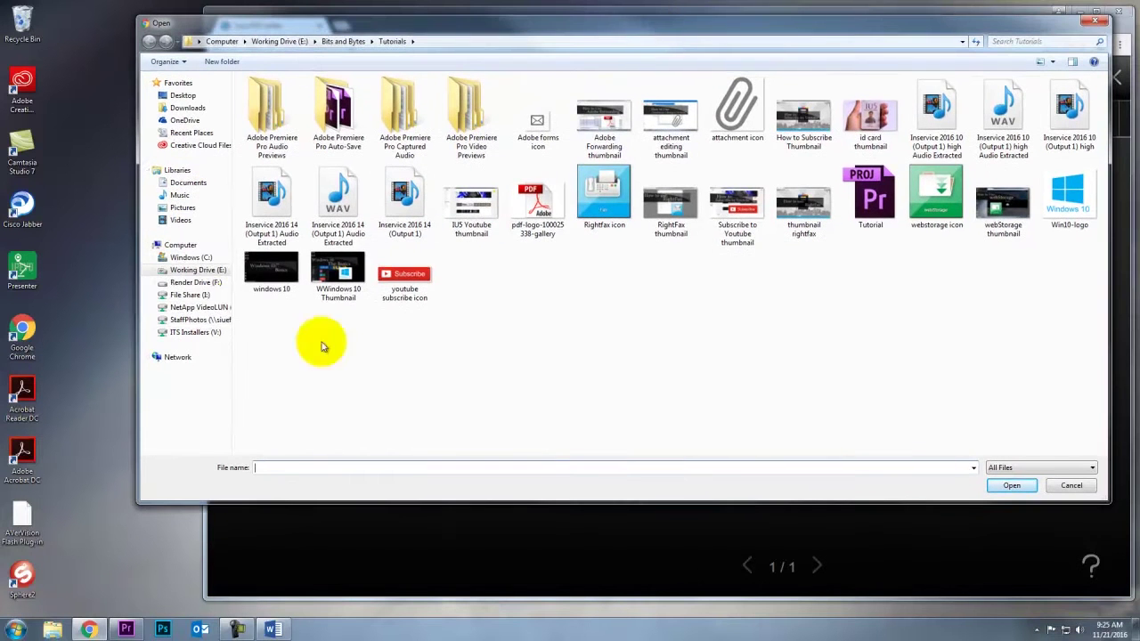
pyautogui.click(1101, 25)
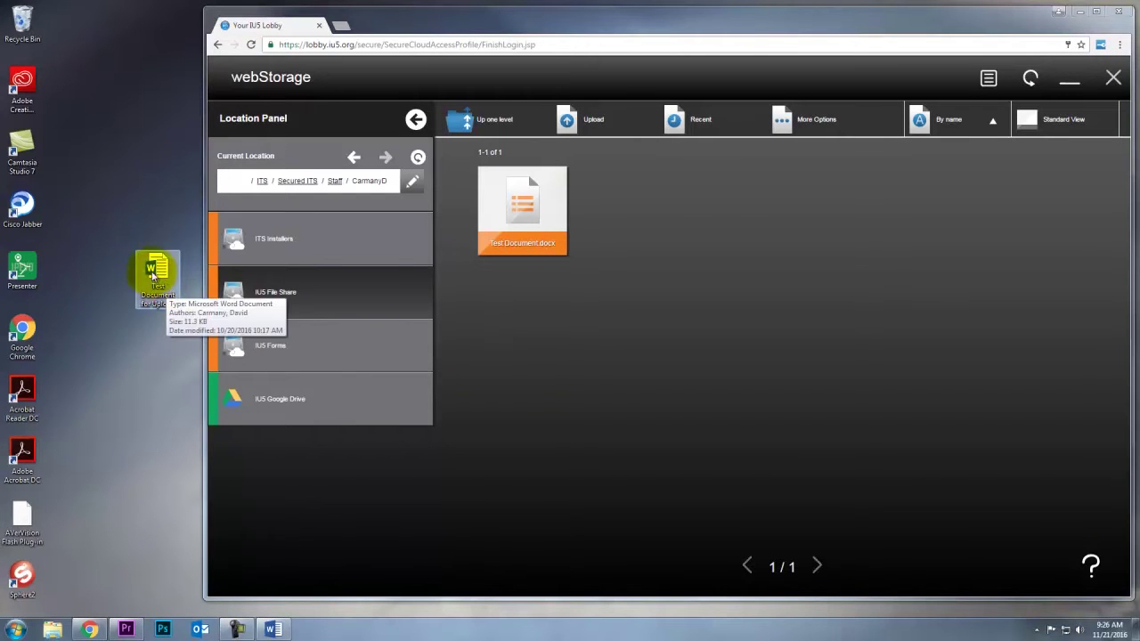
pyautogui.moveTo(154, 281); pyautogui.dragTo(667, 219)
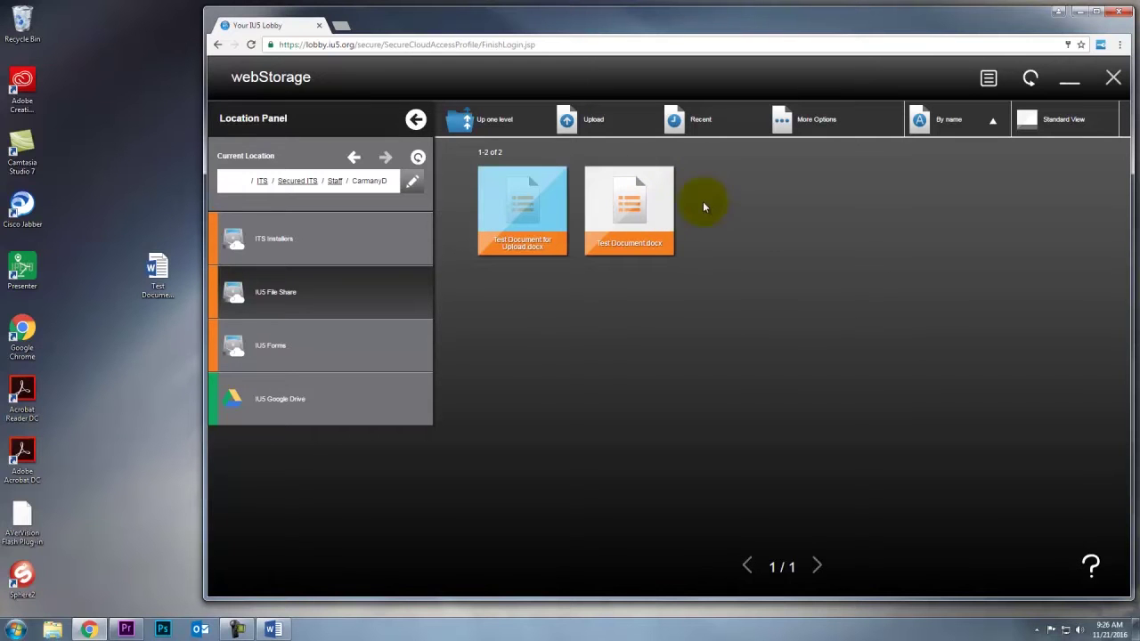
pyautogui.click(512, 218)
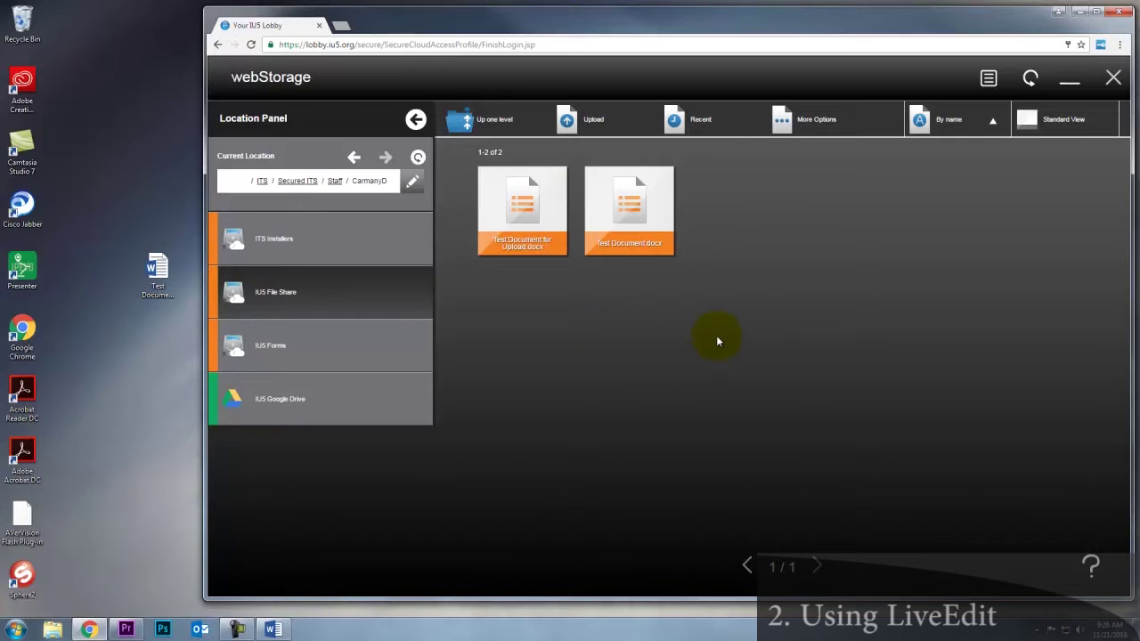
# - Add 'With ch-ch-ch-changes.' below the 'Test Document' title in Word, save, and close
pyautogui.doubleClick(628, 205)
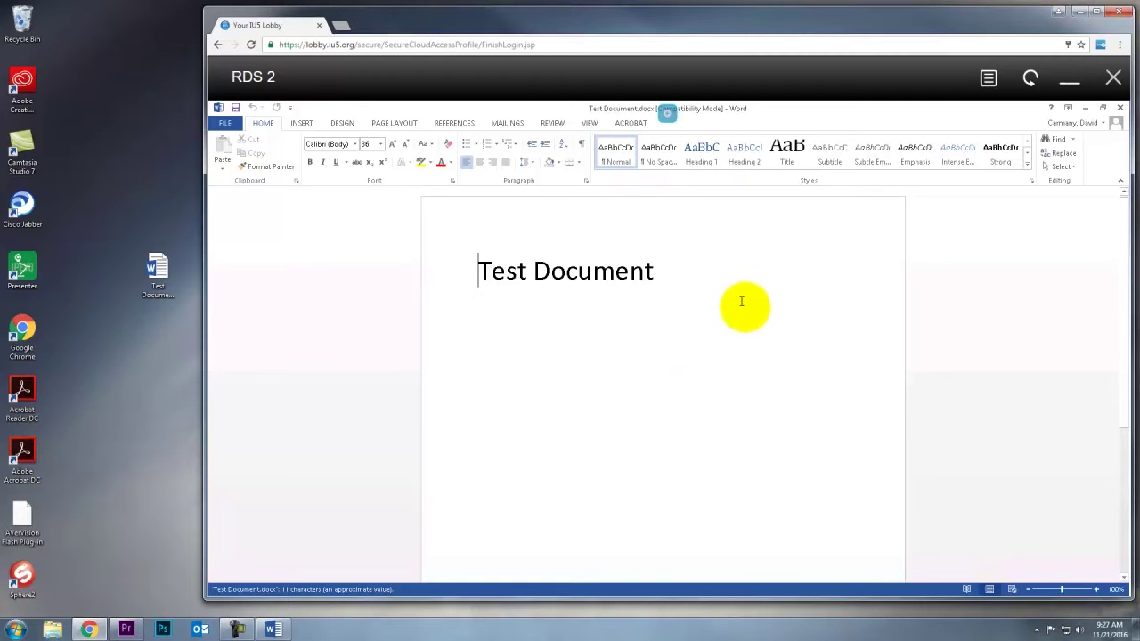
pyautogui.click(745, 309)
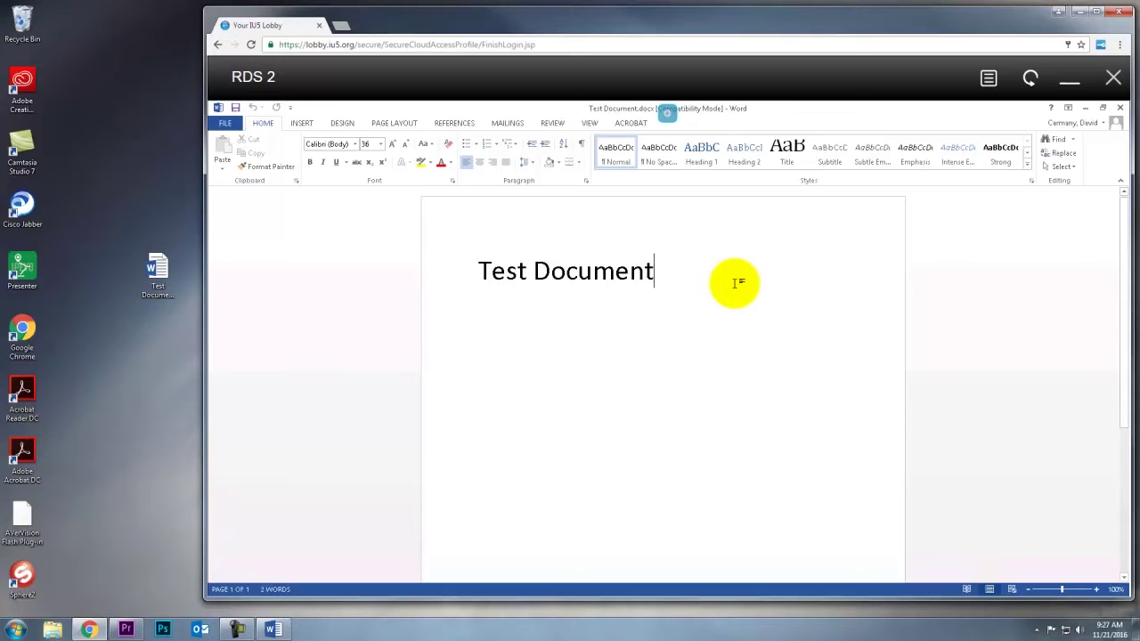
pyautogui.press('Return')
pyautogui.write('With ch-ch-ch-changes.')
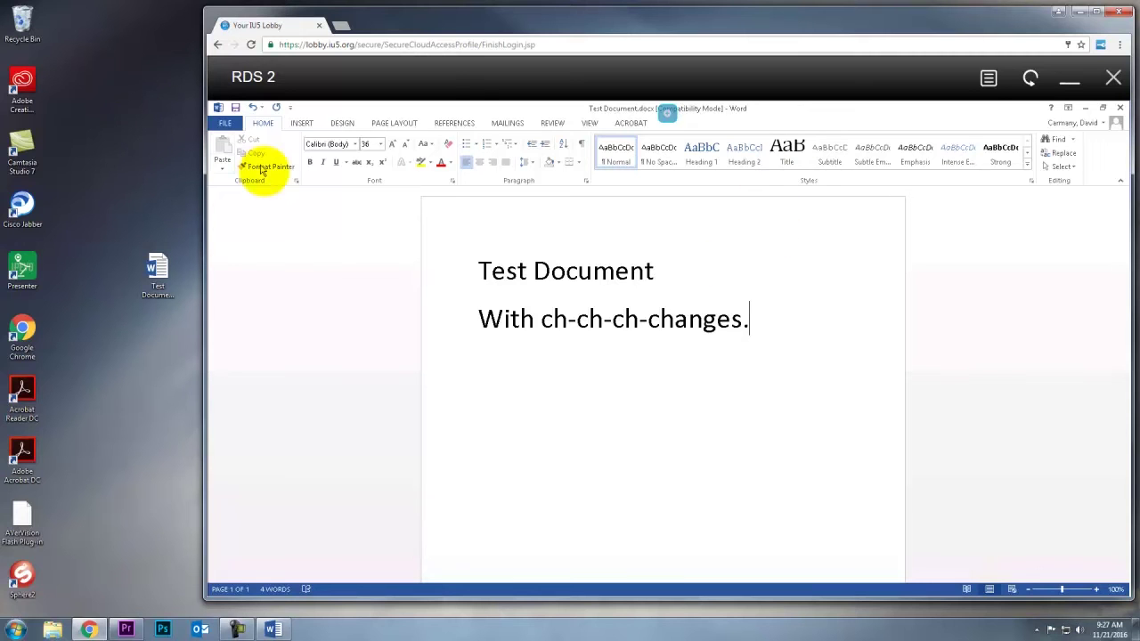
pyautogui.click(236, 108)
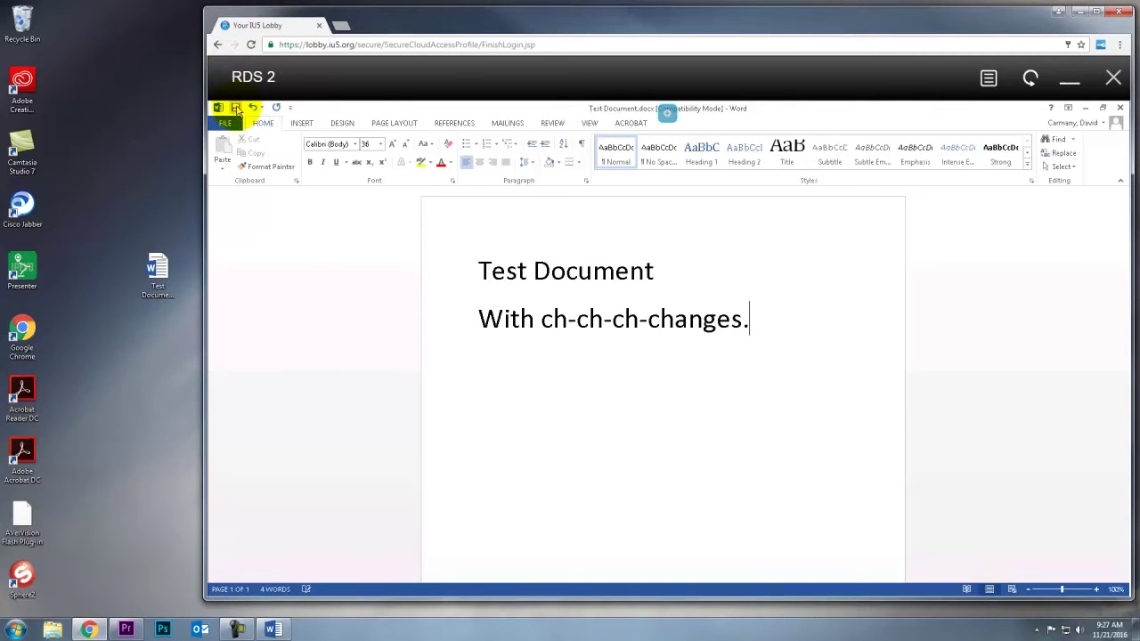
pyautogui.click(1119, 108)
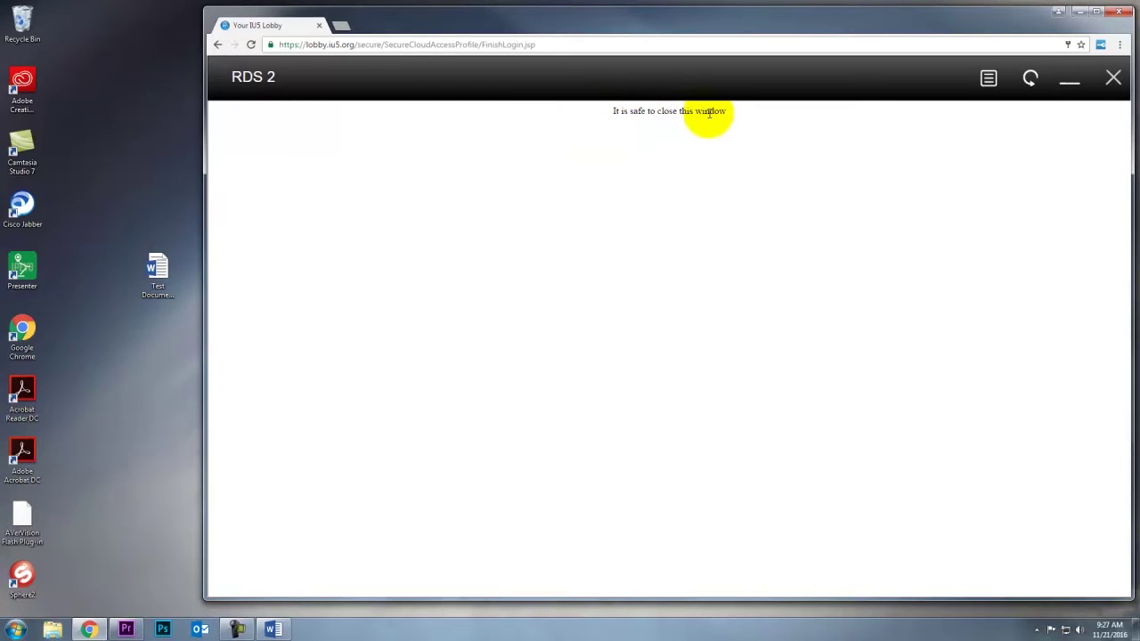
# - Close the RDS 2 window and deselect Test Document.docx in the staff folder
pyautogui.click(1113, 80)
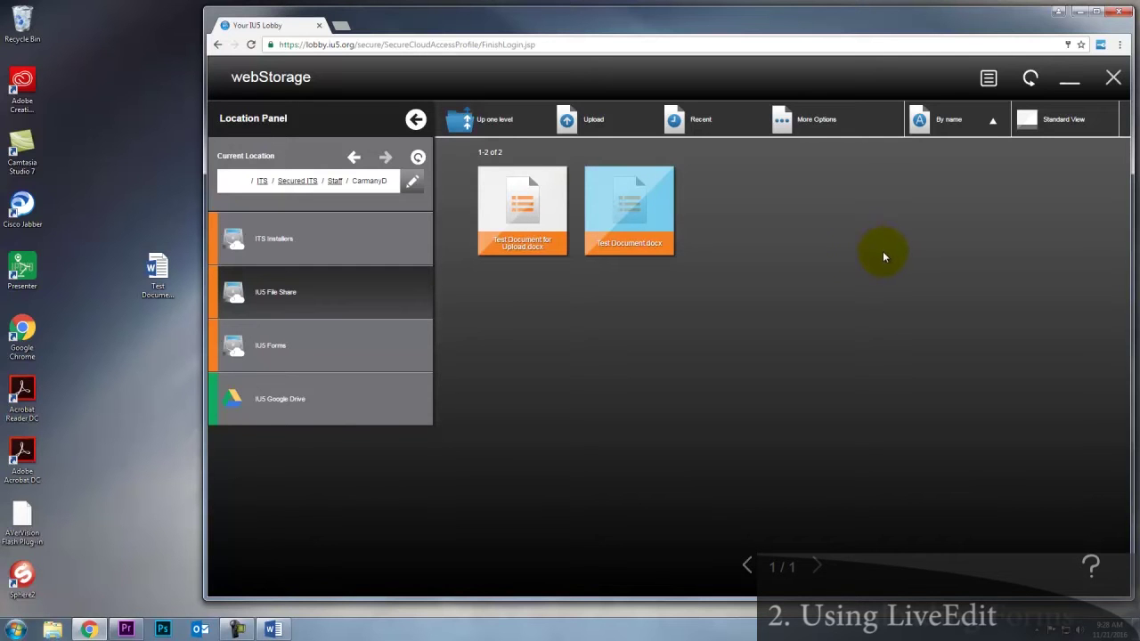
pyautogui.click(847, 259)
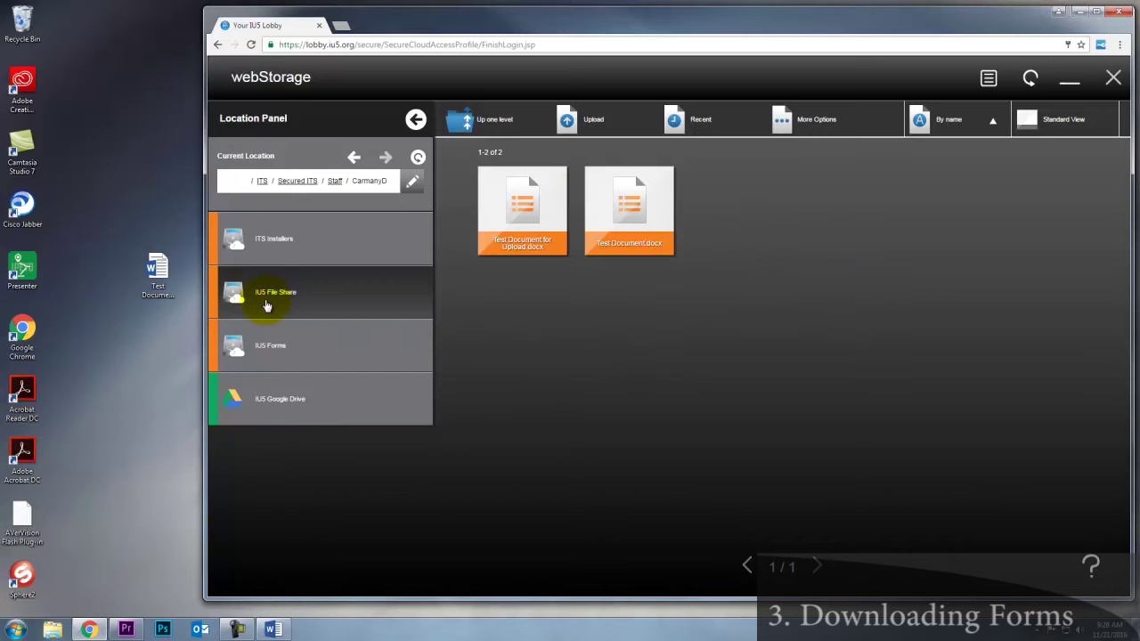
# - Go to page 2 of IU5 Forms > Finance and download Travel Voucher 2016.pdf
pyautogui.click(277, 356)
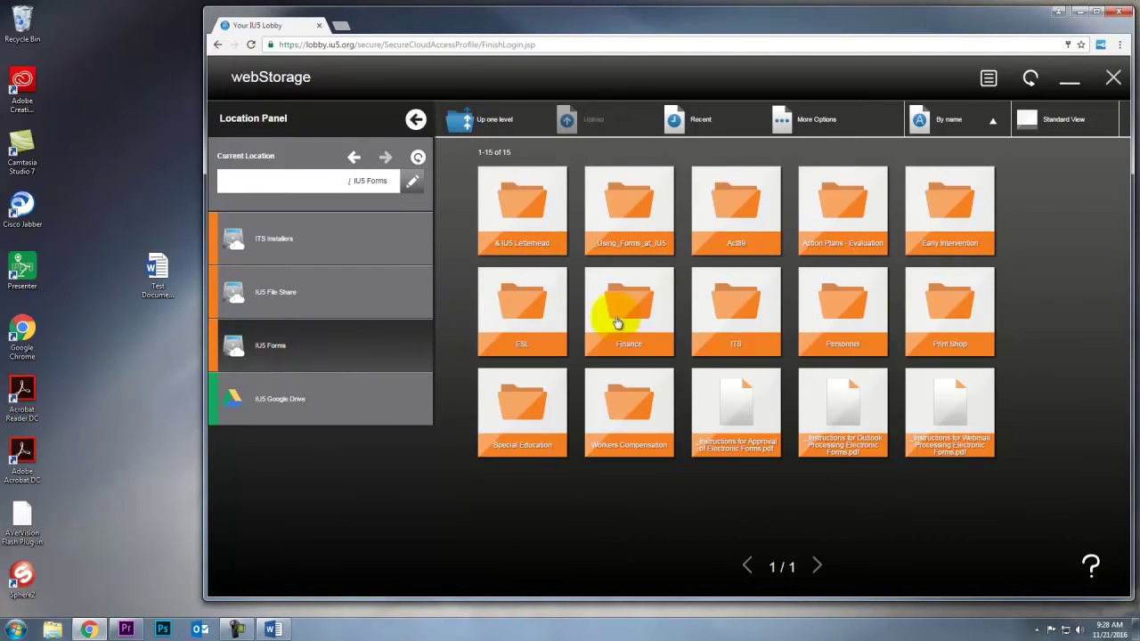
pyautogui.click(651, 316)
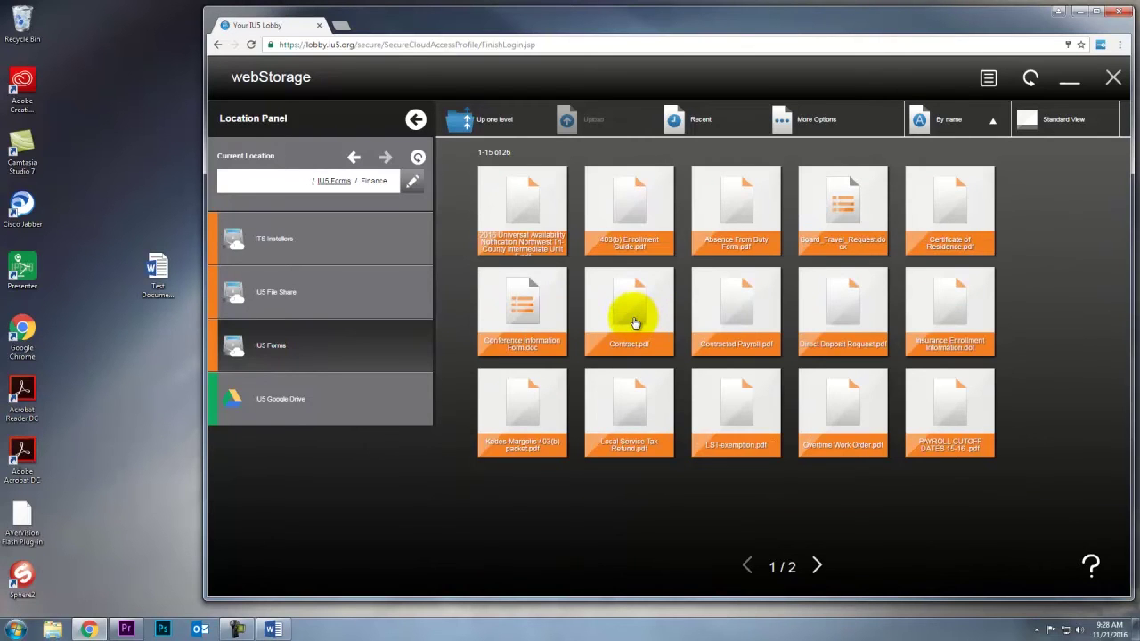
pyautogui.click(818, 569)
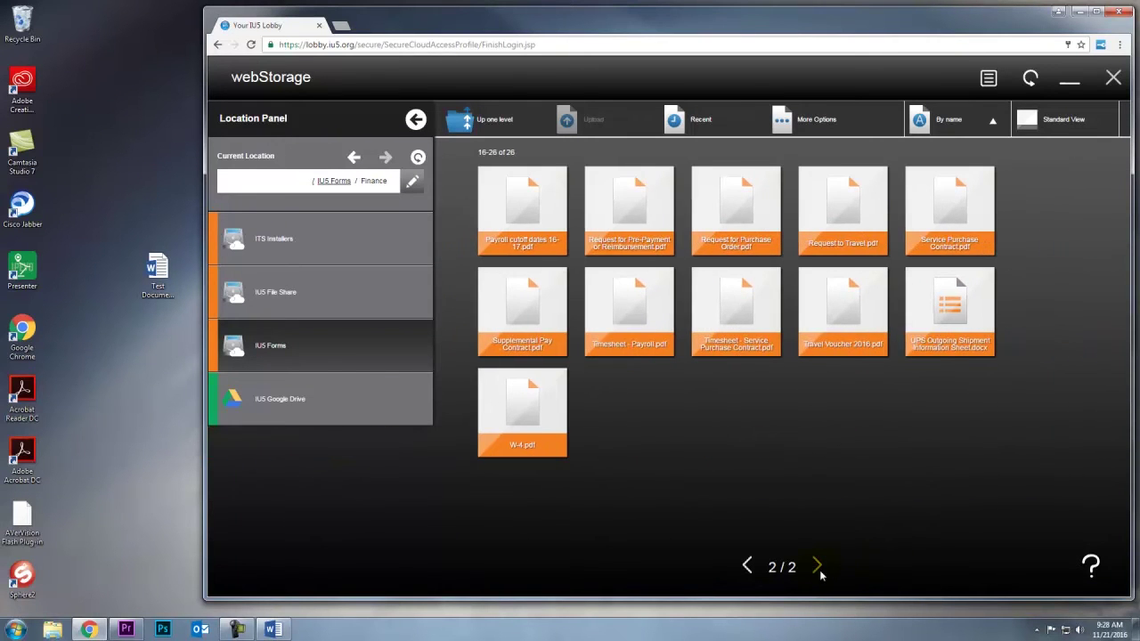
pyautogui.click(847, 298)
pyautogui.click(847, 316)
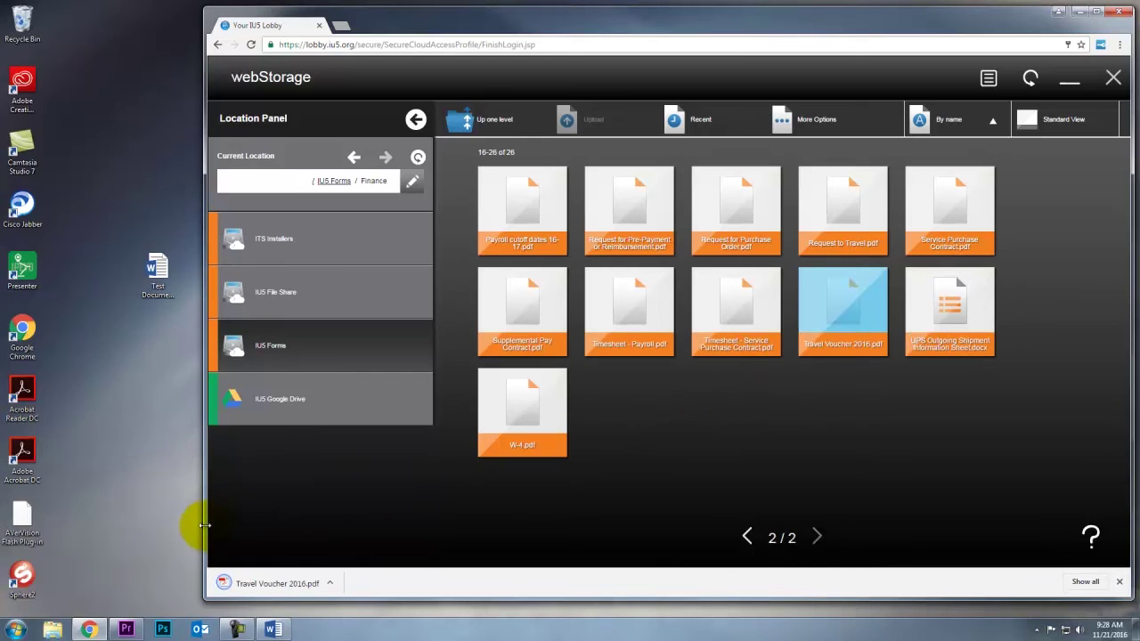
# - Reveal Travel Voucher 2016 in the Downloads folder and inspect its context menu
pyautogui.click(330, 585)
pyautogui.click(346, 544)
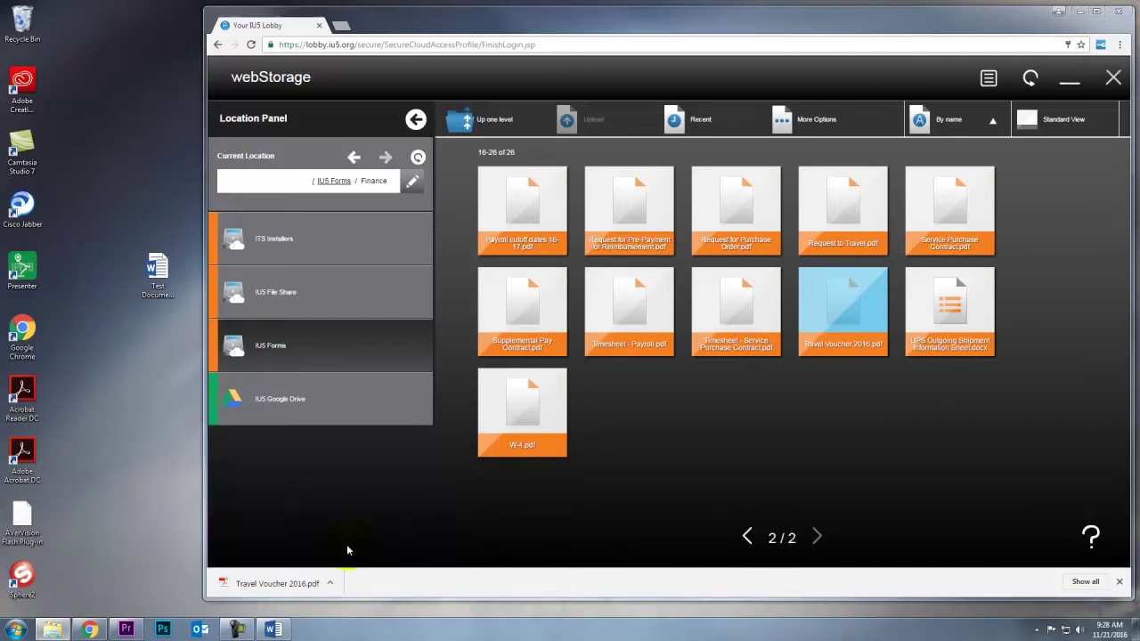
pyautogui.click(419, 257)
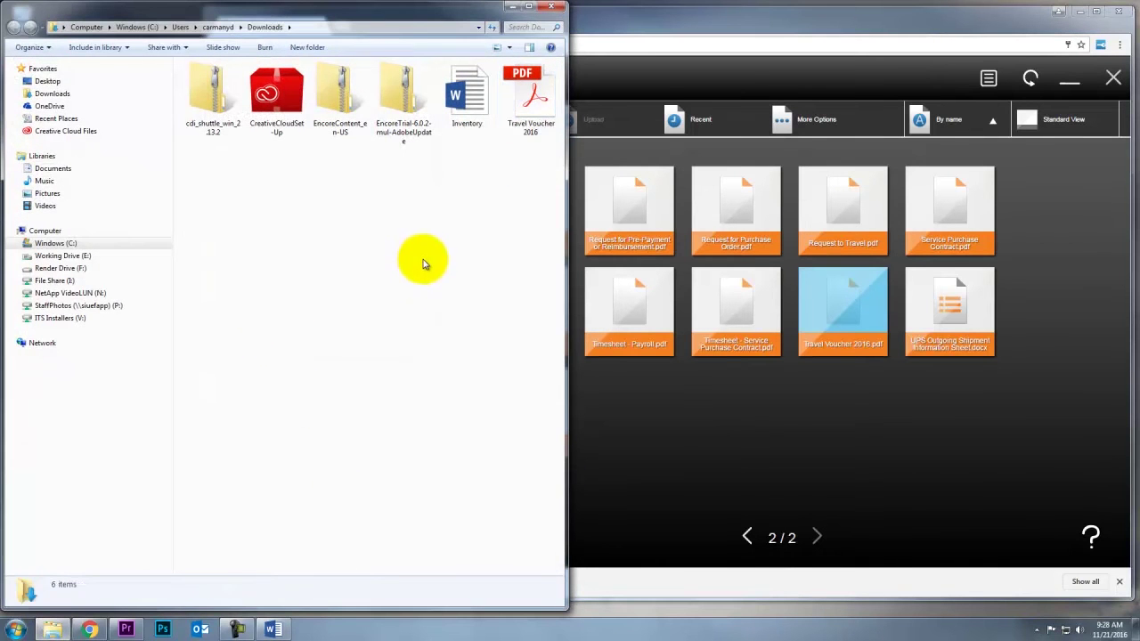
pyautogui.click(528, 98)
pyautogui.rightClick(531, 91)
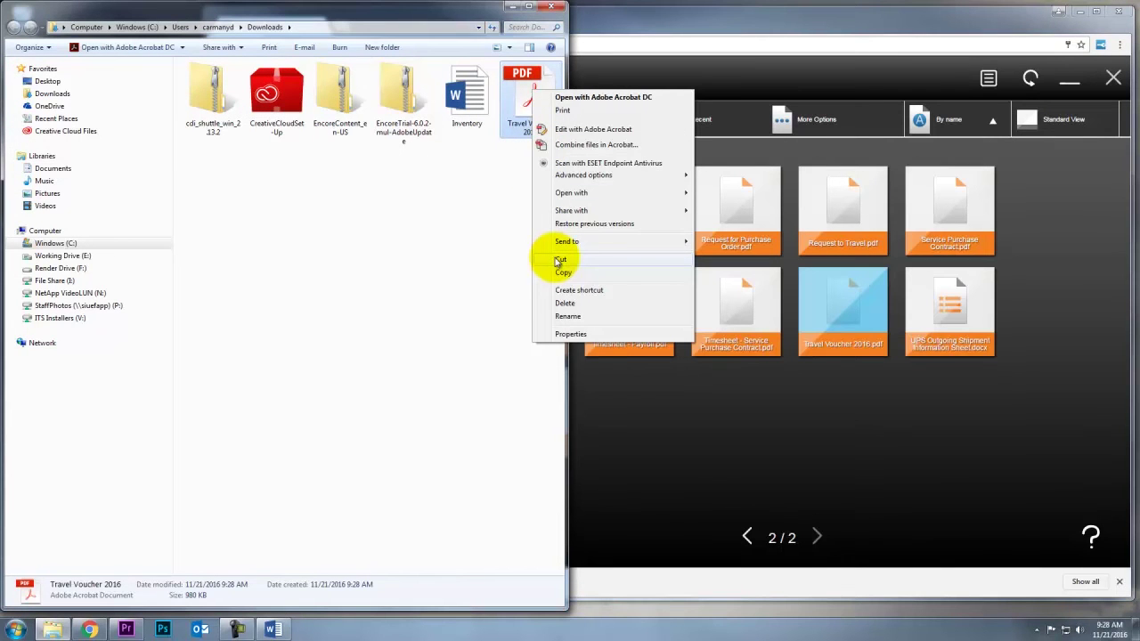
pyautogui.click(428, 242)
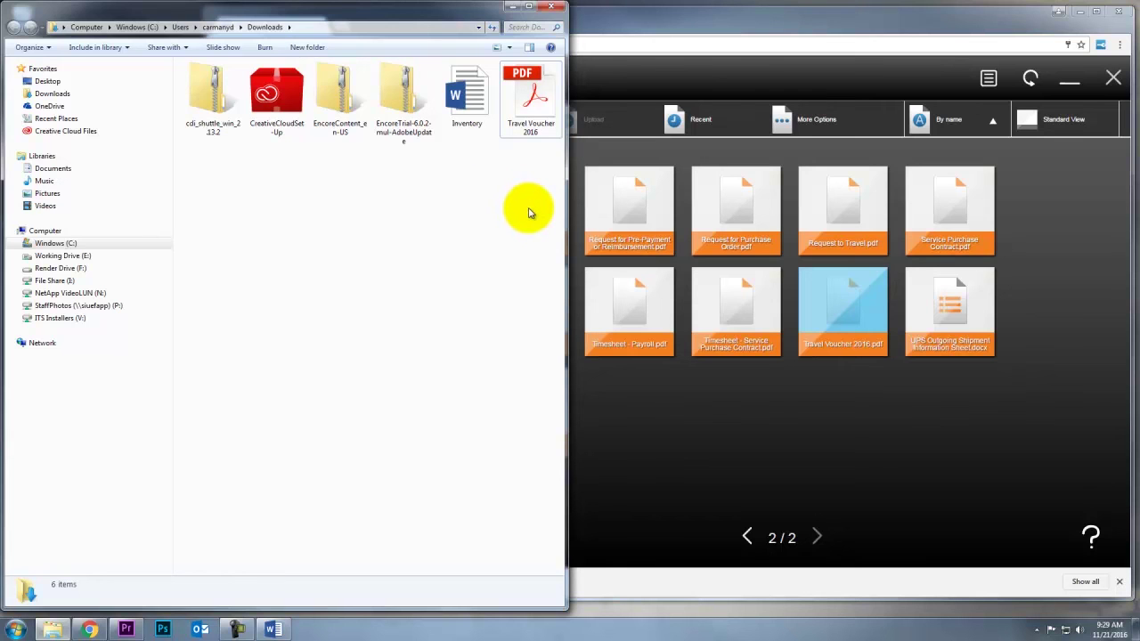
# - Close the Explorer Downloads window to return to webStorage's Finance list
pyautogui.click(552, 8)
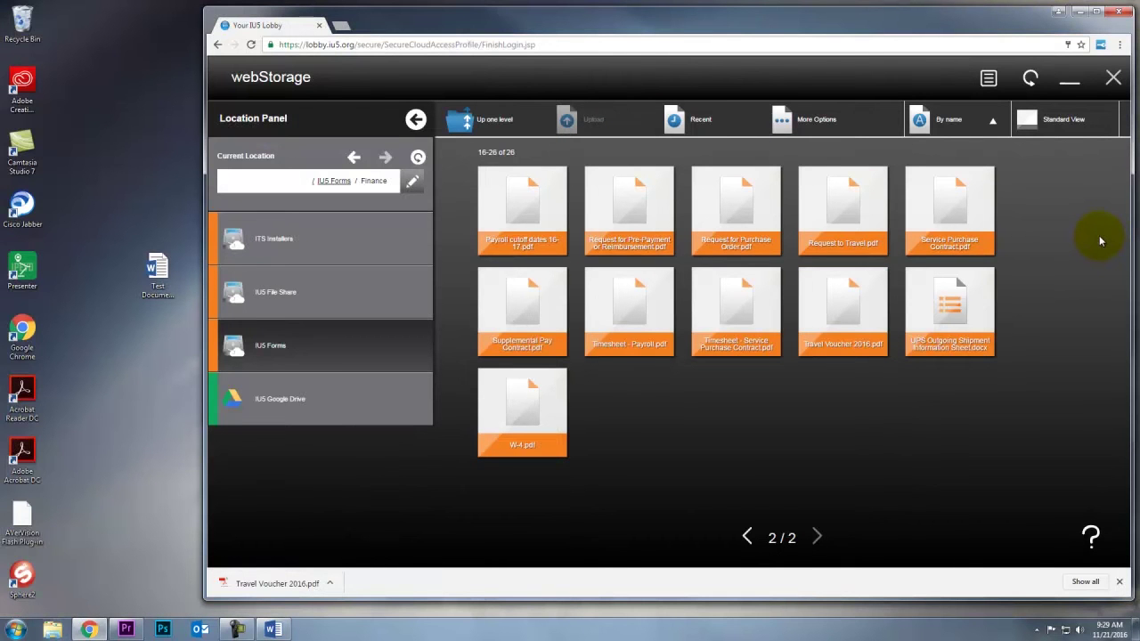